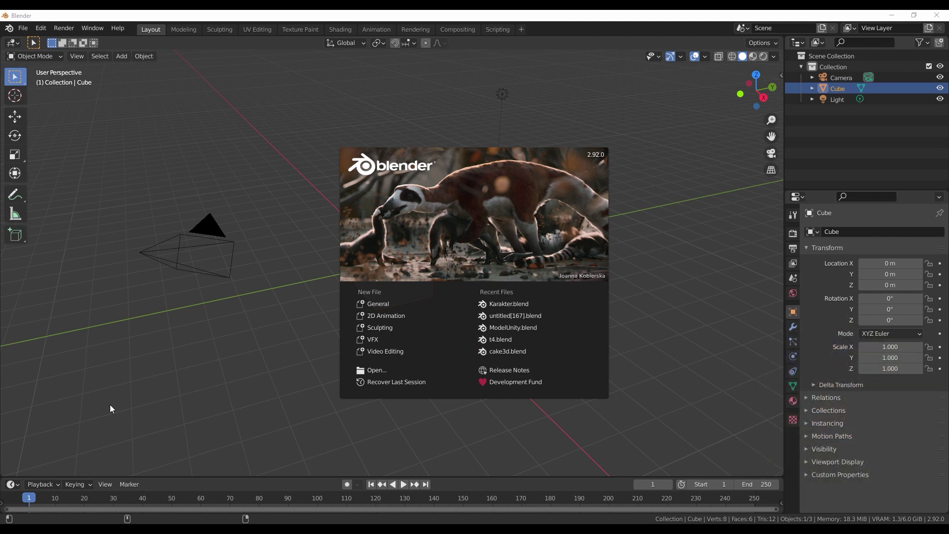
Step: Dismiss the splash screen and open Edit > Preferences on the Interface section
{"action": "left_click", "coordinate": [165, 169]}
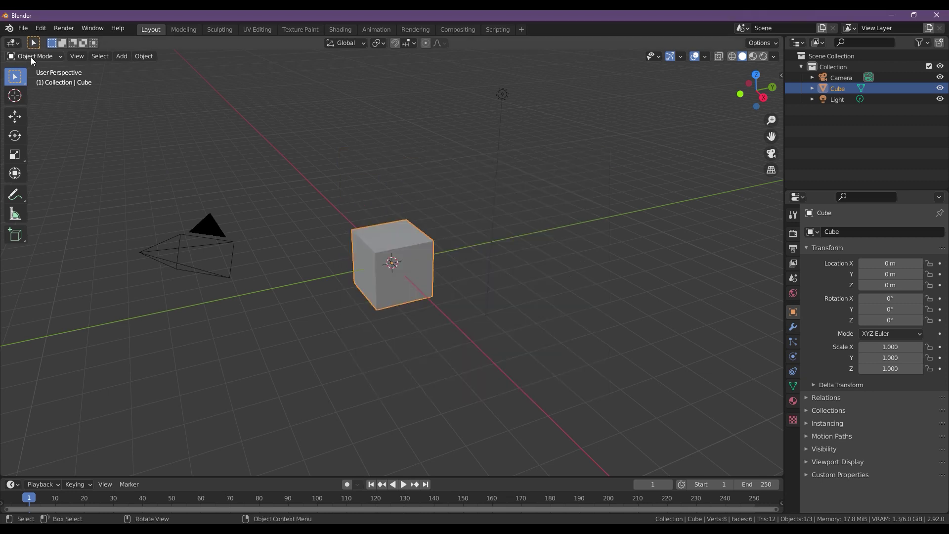
{"action": "left_click", "coordinate": [36, 30]}
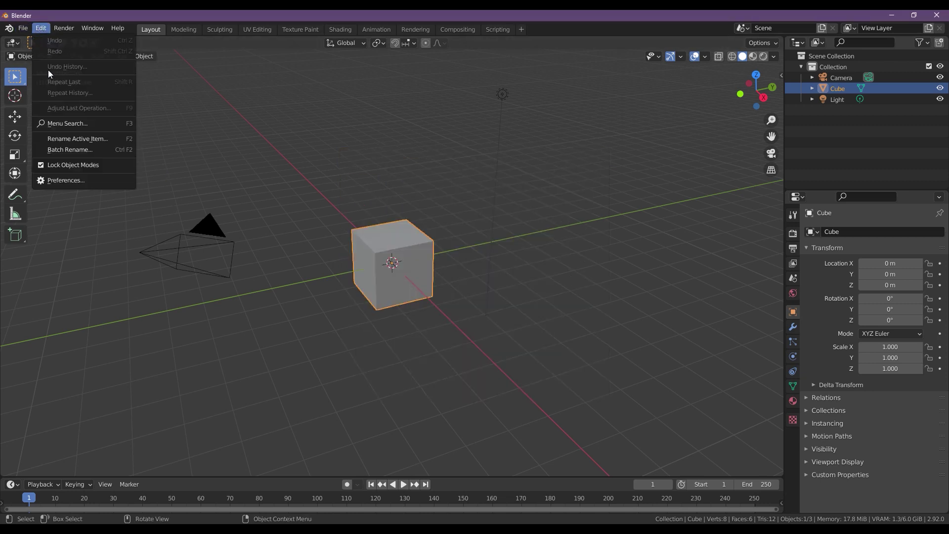
{"action": "left_click", "coordinate": [66, 181]}
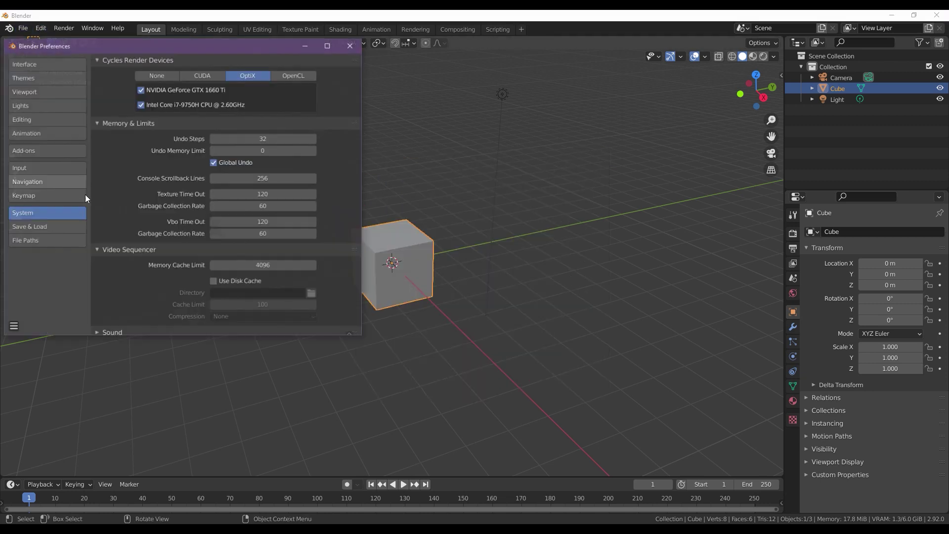
{"action": "left_click", "coordinate": [66, 62]}
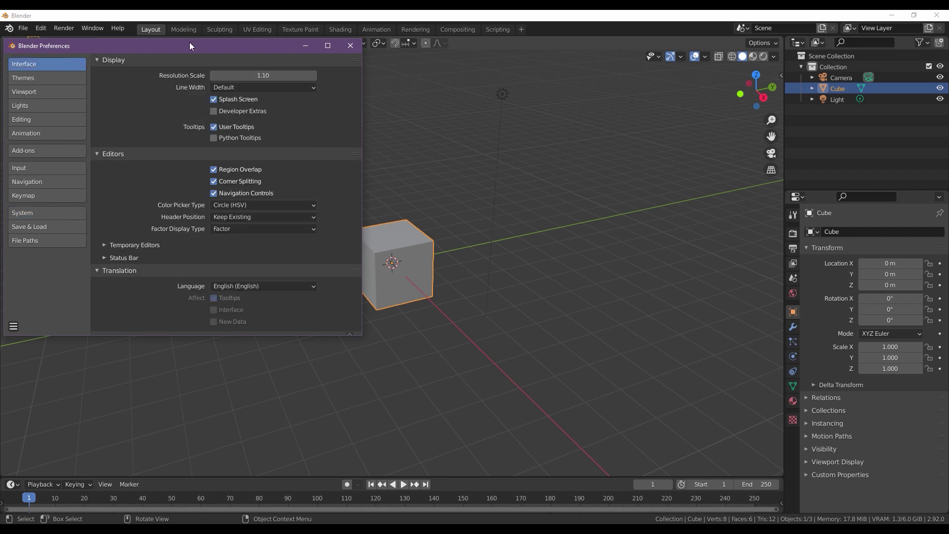
{"action": "left_click_drag", "start_coordinate": [190, 42], "coordinate": [340, 63]}
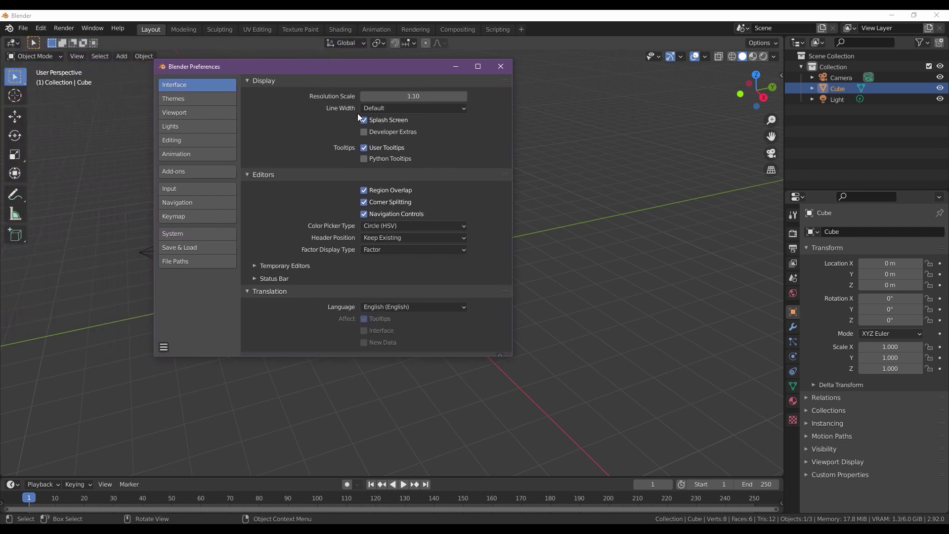
Step: Expand the Status Bar subsection under Editors and scroll to its display options
{"action": "left_click", "coordinate": [263, 279]}
{"action": "scroll", "coordinate": [355, 293], "scroll_direction": "down", "scroll_amount": 1}
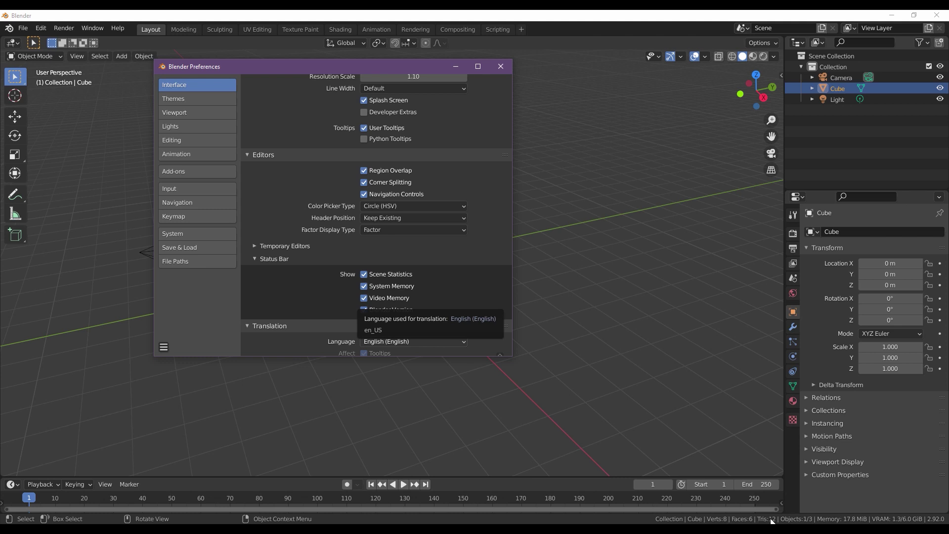
Step: Toggle Scene Statistics off and back on, then go to the Input preferences
{"action": "left_click", "coordinate": [364, 273]}
{"action": "left_click", "coordinate": [364, 273]}
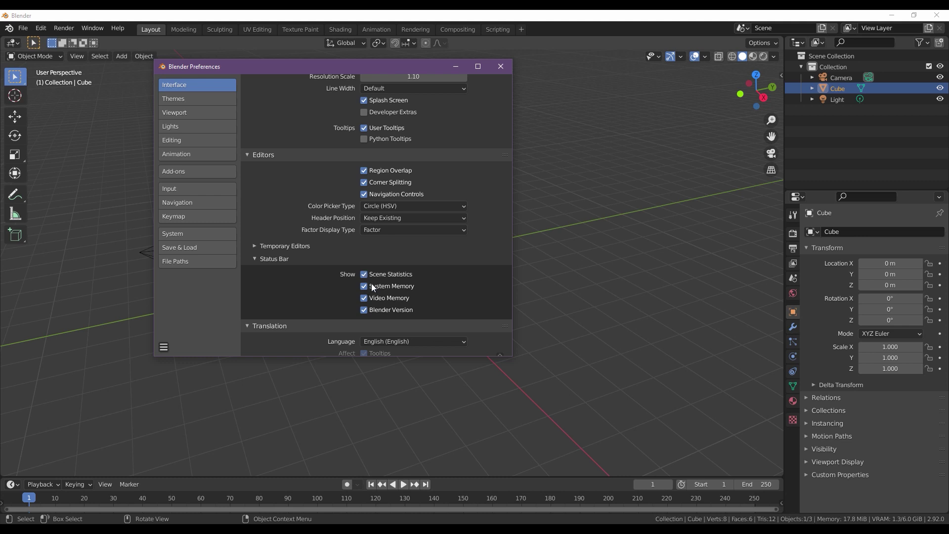
{"action": "scroll", "coordinate": [242, 202], "scroll_direction": "up", "scroll_amount": 1}
{"action": "left_click", "coordinate": [213, 188]}
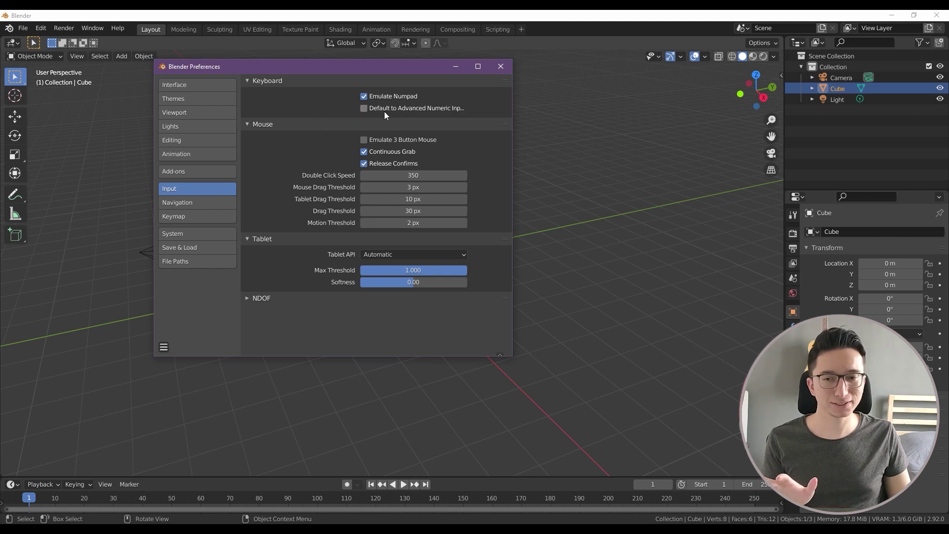
Step: Show the Navigation preferences with orbit, pan, zoom, and fly and walk settings
{"action": "left_click", "coordinate": [209, 204]}
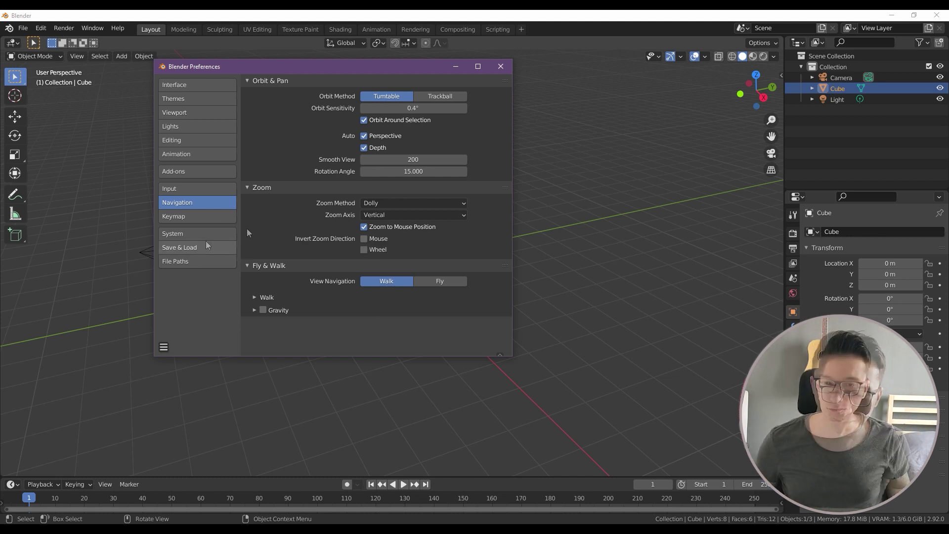
Step: In System preferences, switch Cycles Render Devices from None to CUDA with GTX 1660 Ti and i7 CPU
{"action": "left_click", "coordinate": [228, 234]}
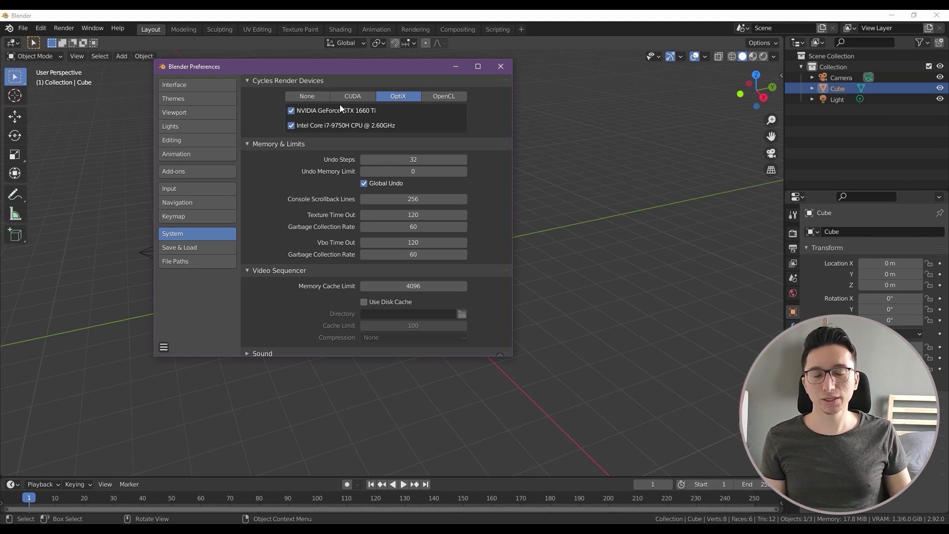
{"action": "left_click", "coordinate": [315, 99]}
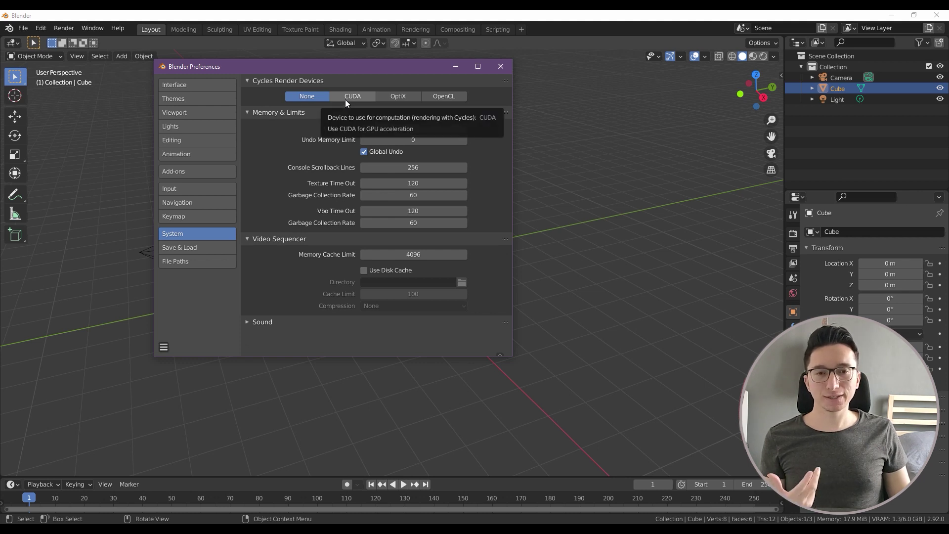
{"action": "left_click", "coordinate": [346, 99]}
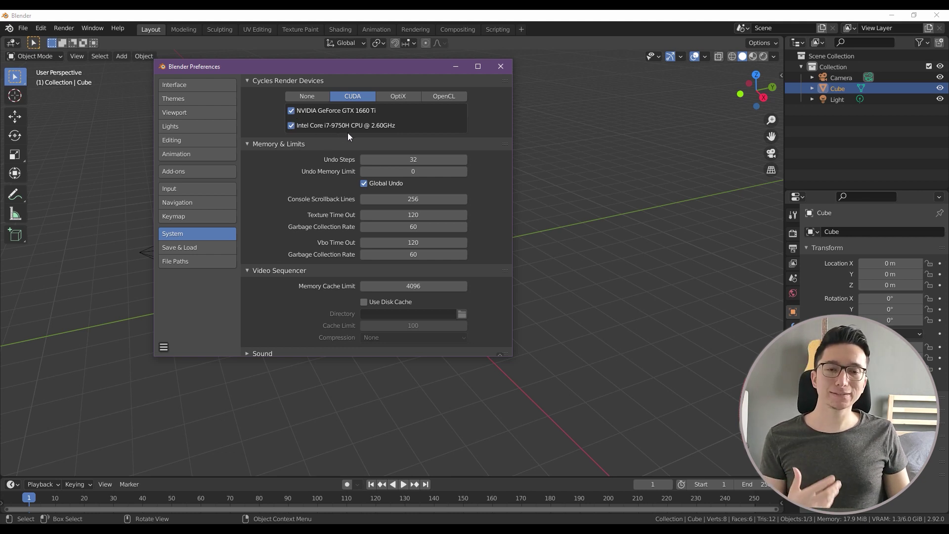
Step: Try OpenCL, then set Cycles Render Devices to OptiX with GPU and CPU ticked
{"action": "left_click", "coordinate": [441, 98]}
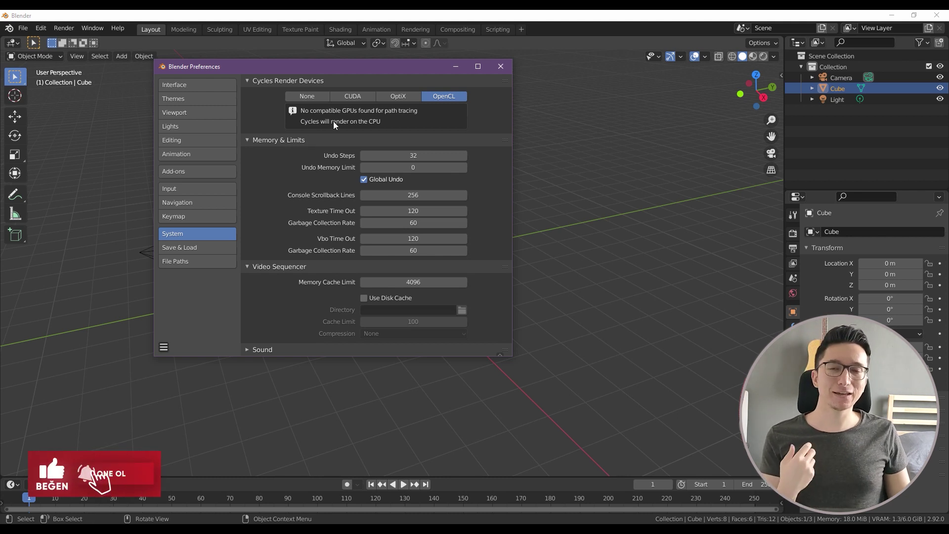
{"action": "left_click", "coordinate": [391, 97]}
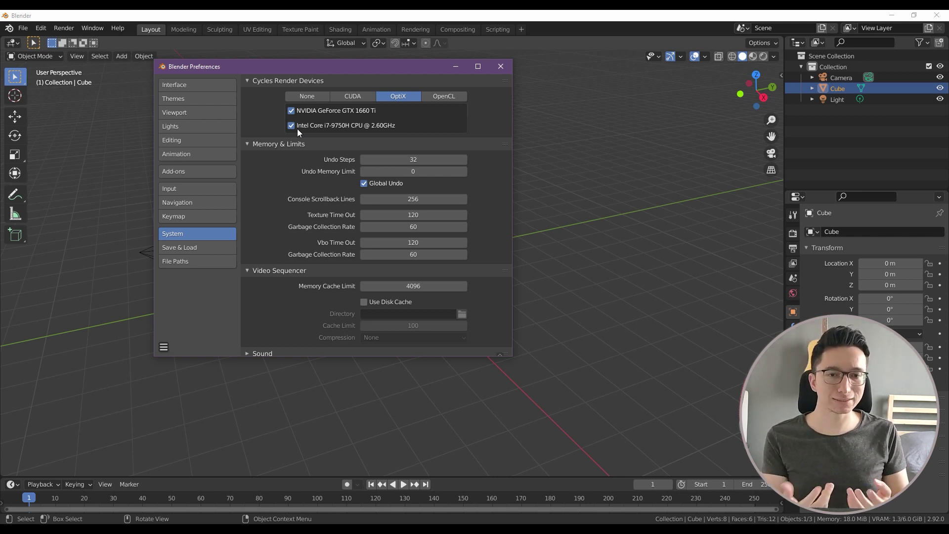
Step: Close the Preferences window to return to the default cube scene
{"action": "left_click", "coordinate": [501, 66]}
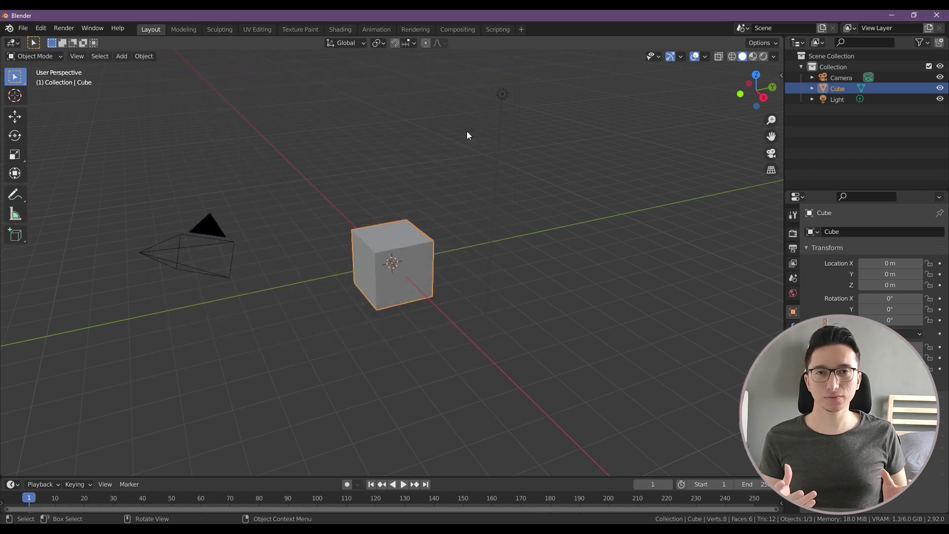